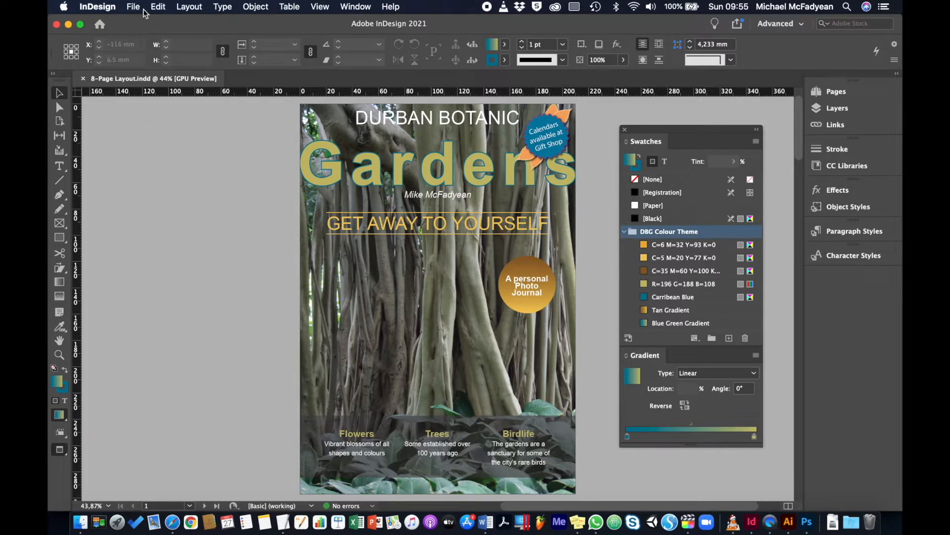
Reset the Advanced workspace and expand the Swatches panel to show the whole DBG Colour Theme group.
{"action": "left_click", "coordinate": [435, 326]}
{"action": "left_click", "coordinate": [614, 323]}
{"action": "left_click", "coordinate": [790, 29]}
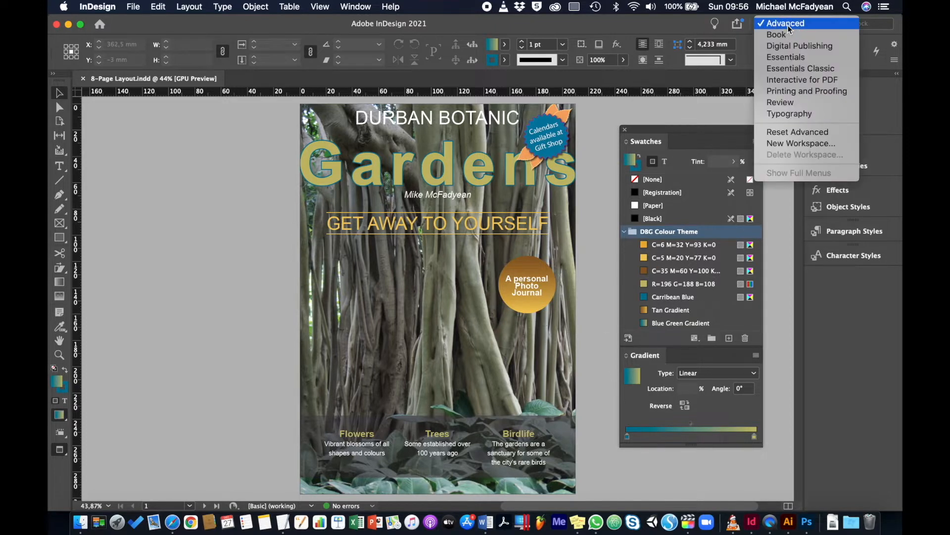
{"action": "left_click", "coordinate": [803, 129]}
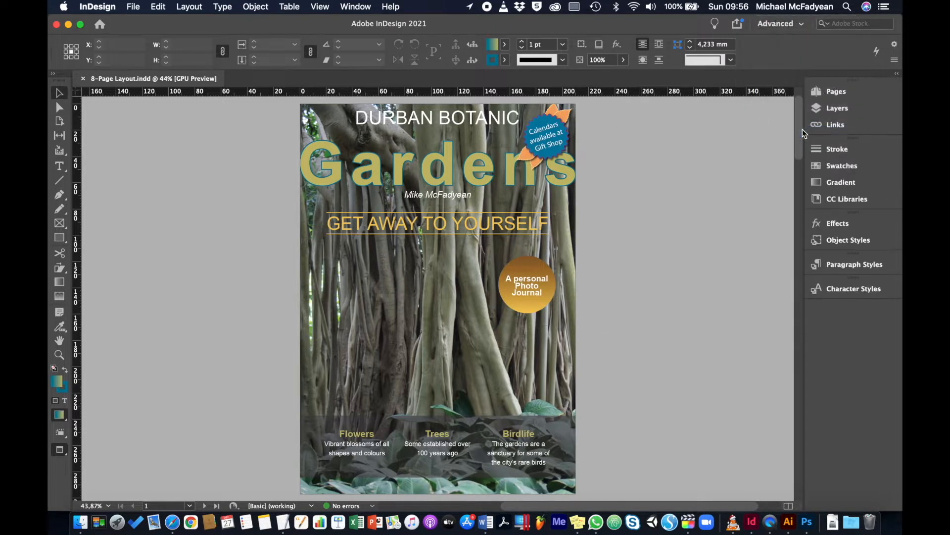
{"action": "left_click", "coordinate": [817, 167]}
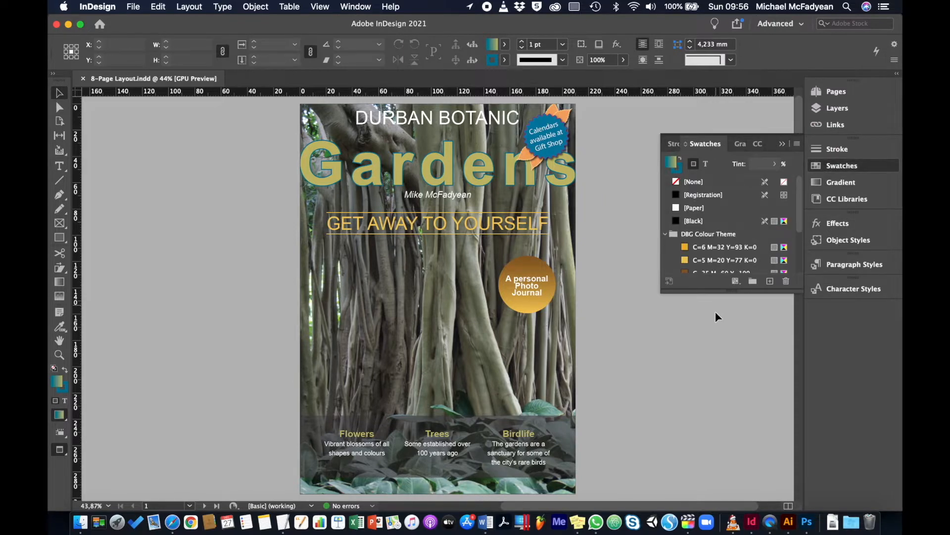
{"action": "left_click_drag", "start_coordinate": [729, 294], "coordinate": [729, 403]}
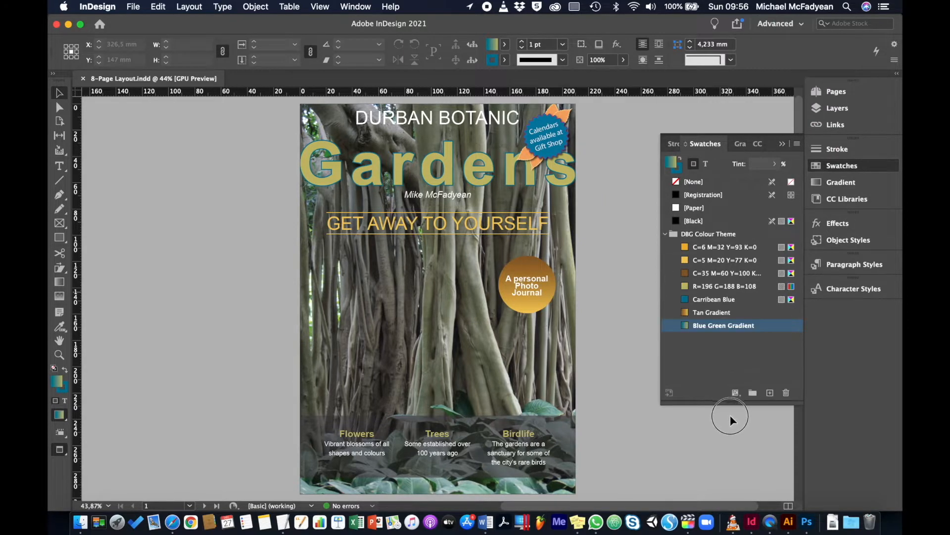
Save the DBG Colour Theme colour group as the swatch file 8-Page Layout.ase on the Desktop.
{"action": "left_click", "coordinate": [723, 235]}
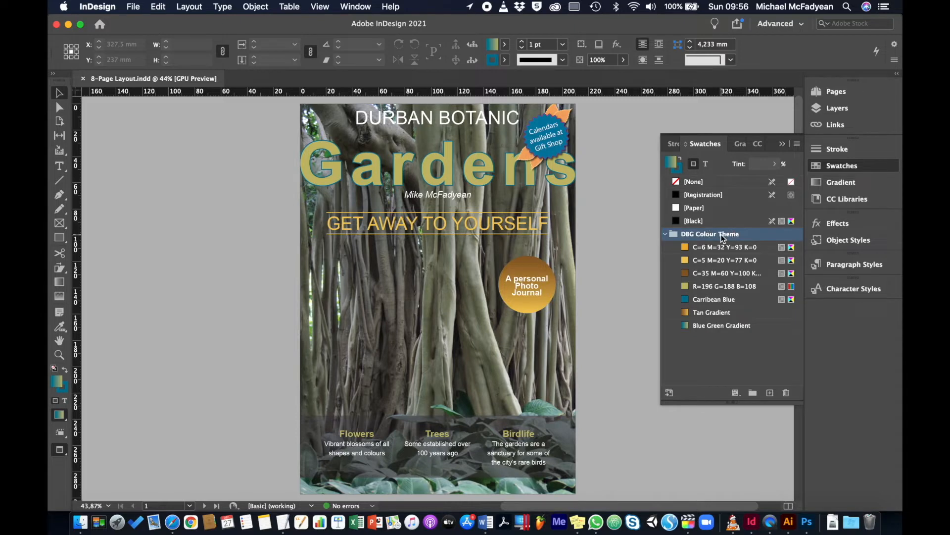
{"action": "left_click", "coordinate": [797, 144]}
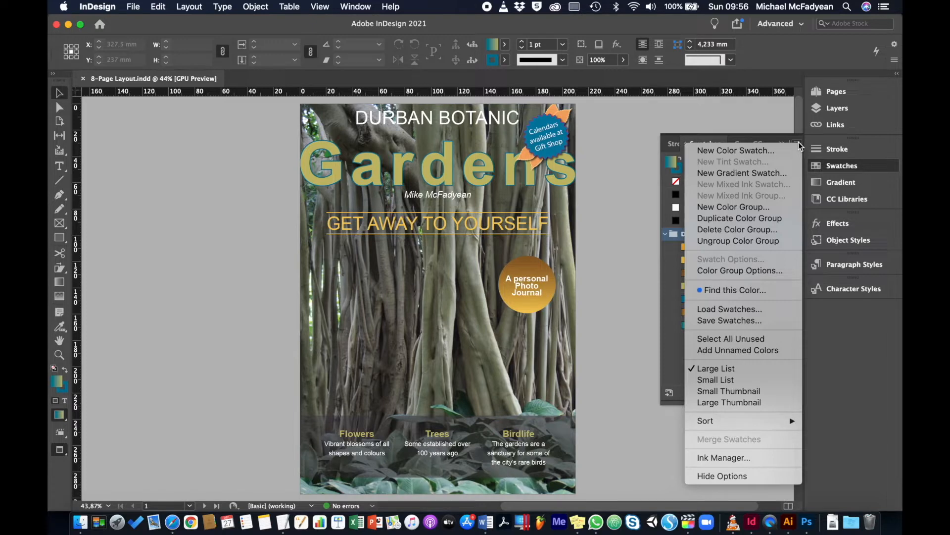
{"action": "left_click", "coordinate": [758, 323]}
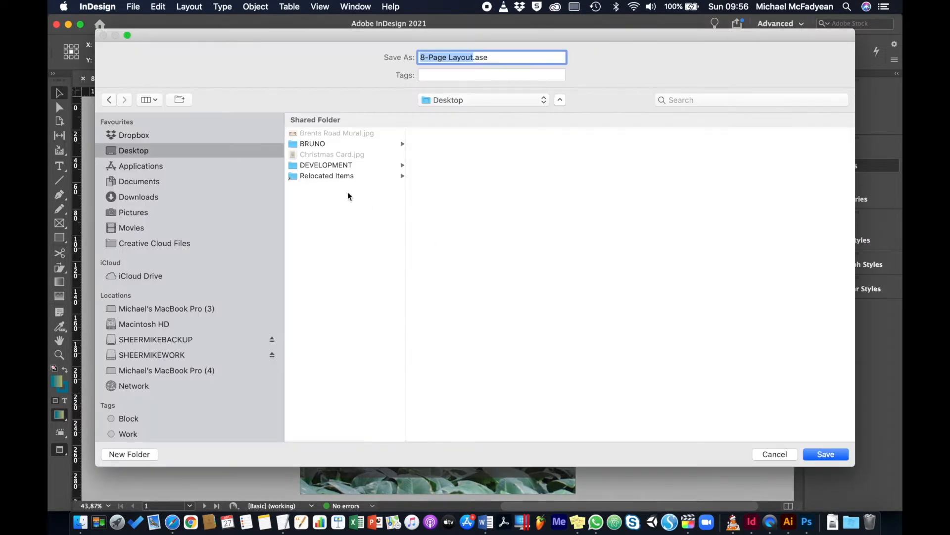
{"action": "key", "text": "super+a"}
{"action": "left_click", "coordinate": [815, 453]}
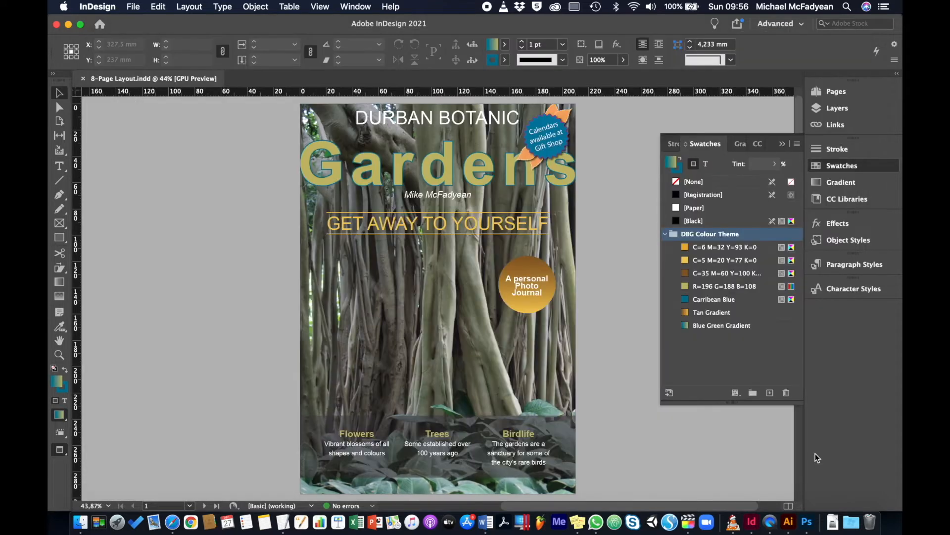
Switch to Illustrator, load 8-Page Layout.ase from the Desktop as a swatch library and add its colour group to the document's swatches.
{"action": "left_click", "coordinate": [788, 524]}
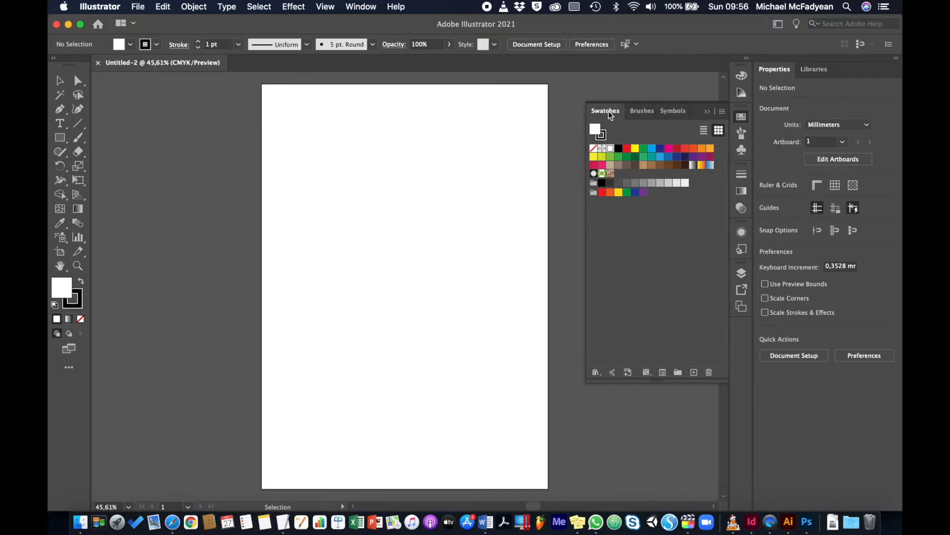
{"action": "left_click", "coordinate": [723, 113]}
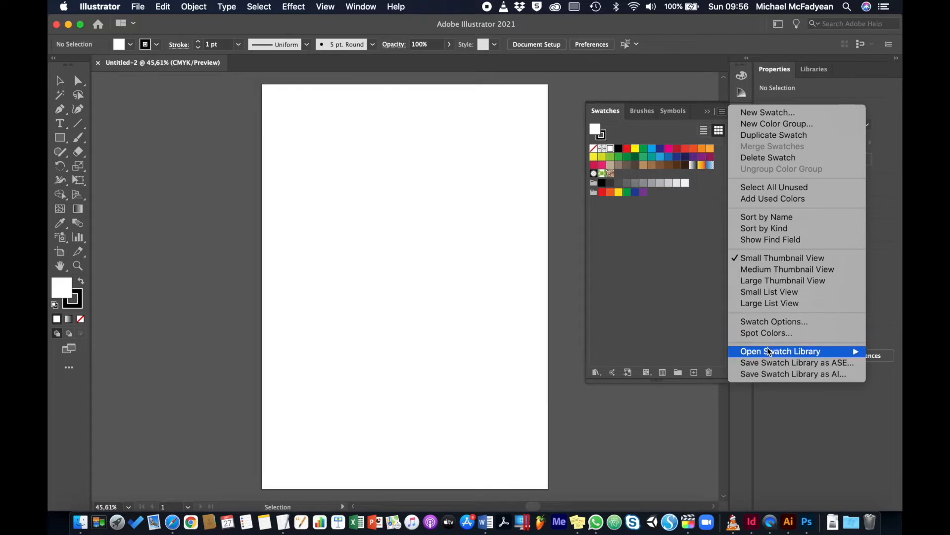
{"action": "mouse_move", "coordinate": [769, 352]}
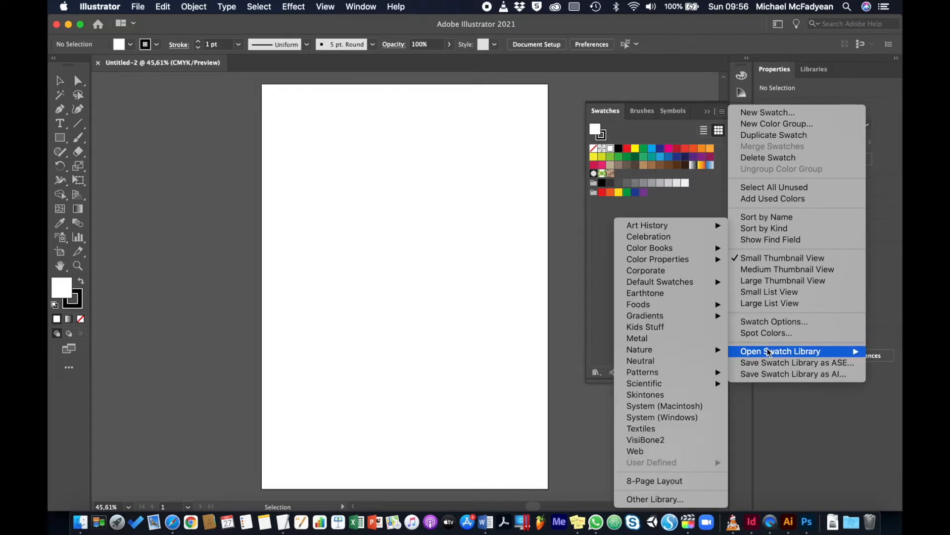
{"action": "left_click", "coordinate": [651, 500]}
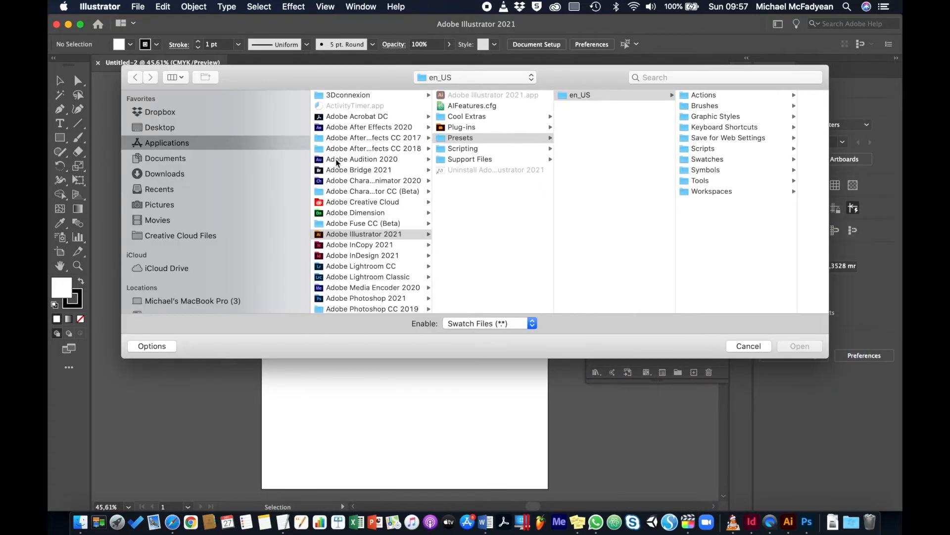
{"action": "left_click", "coordinate": [248, 127]}
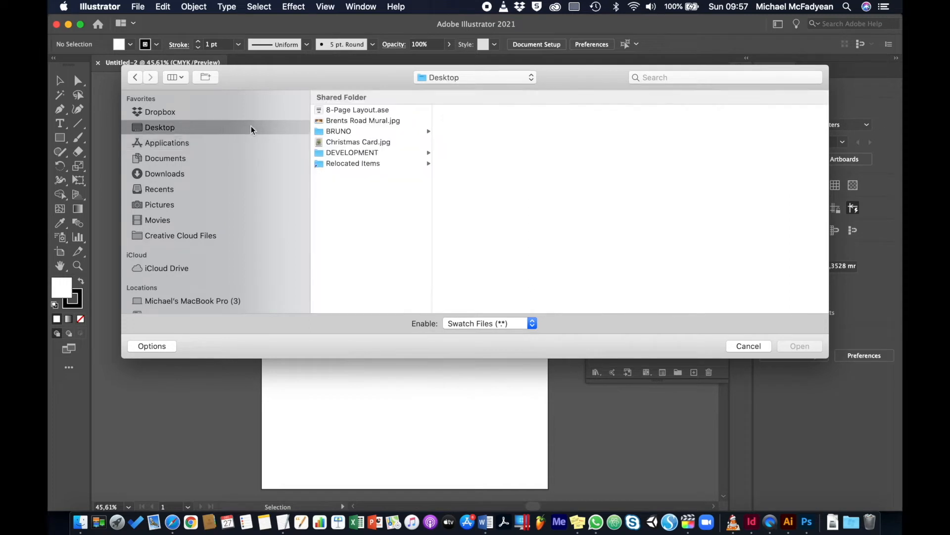
{"action": "left_click", "coordinate": [326, 110]}
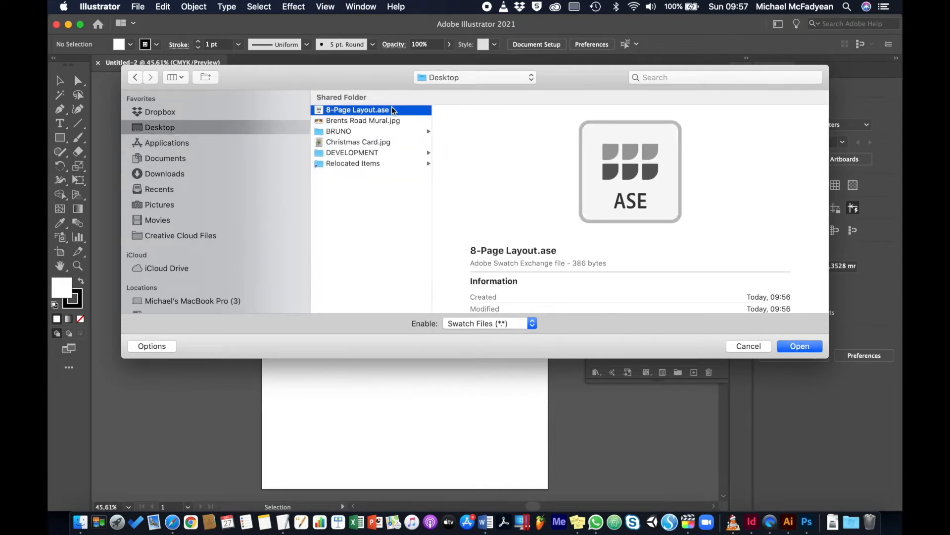
{"action": "left_click", "coordinate": [815, 348]}
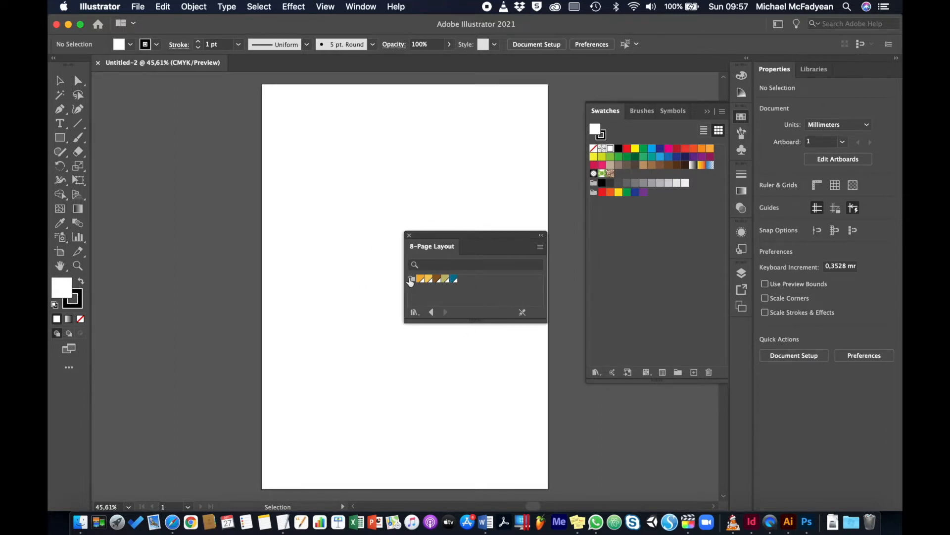
{"action": "left_click", "coordinate": [409, 280]}
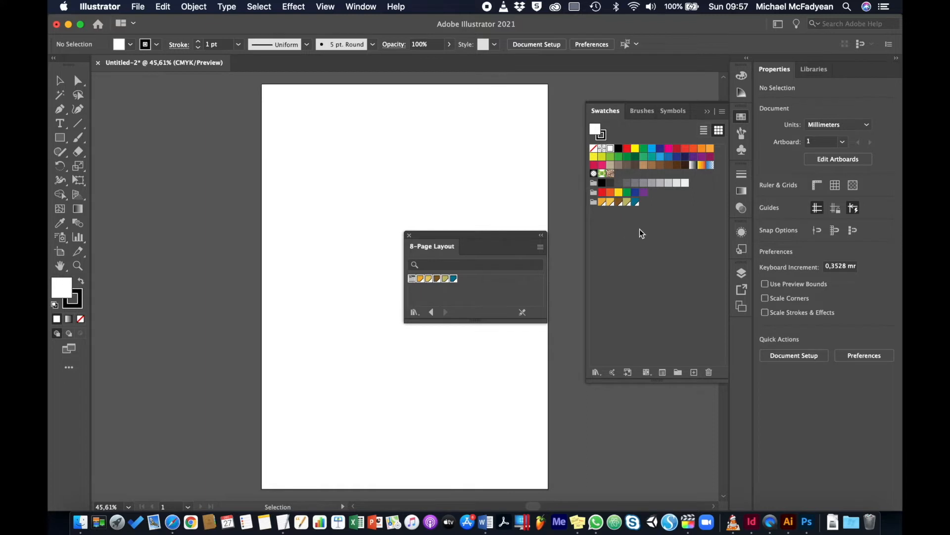
{"action": "left_click", "coordinate": [409, 235]}
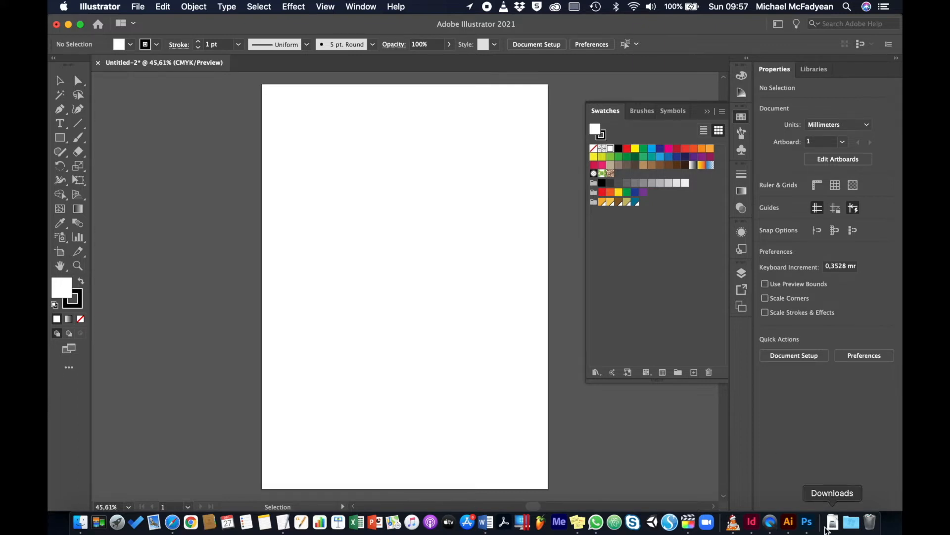
Switch to Photoshop and import the swatches from 8-Page Layout.ase on the Desktop.
{"action": "left_click", "coordinate": [807, 523]}
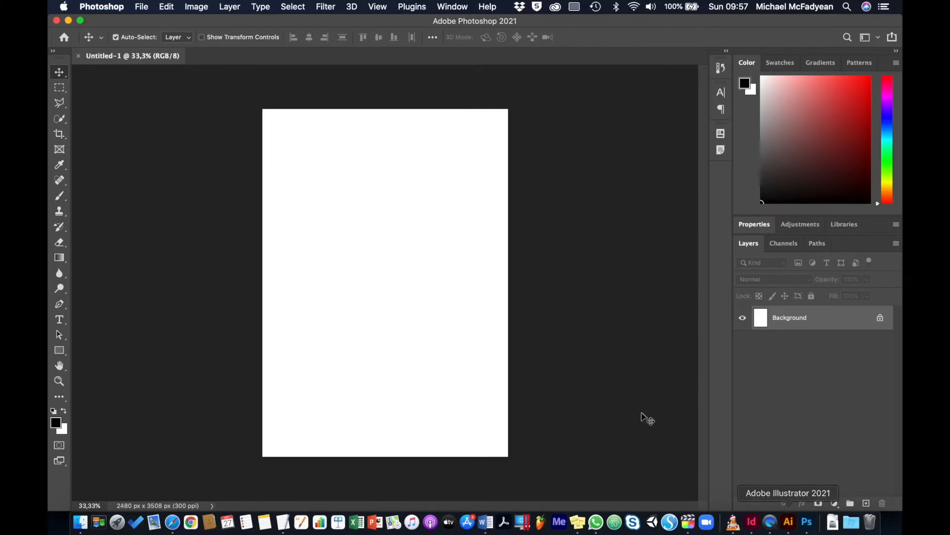
{"action": "left_click", "coordinate": [782, 65]}
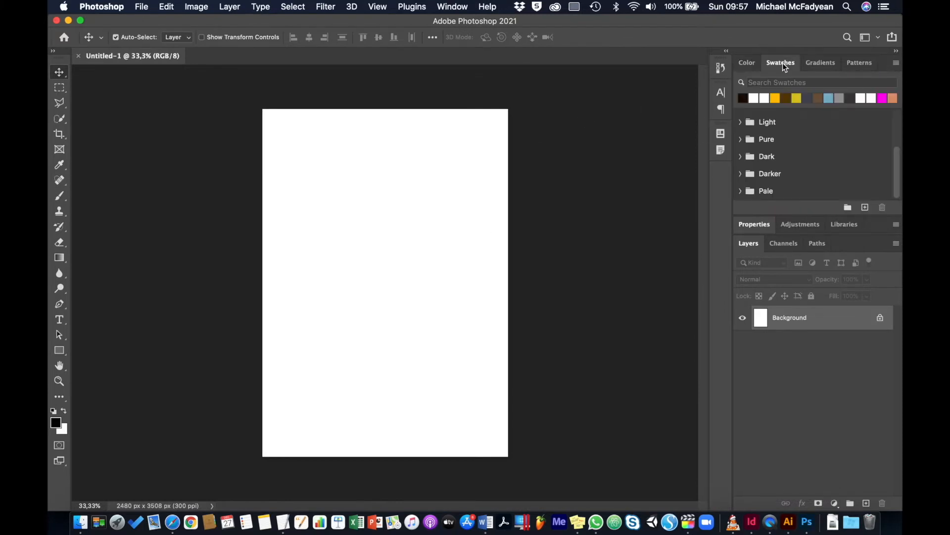
{"action": "left_click", "coordinate": [897, 63]}
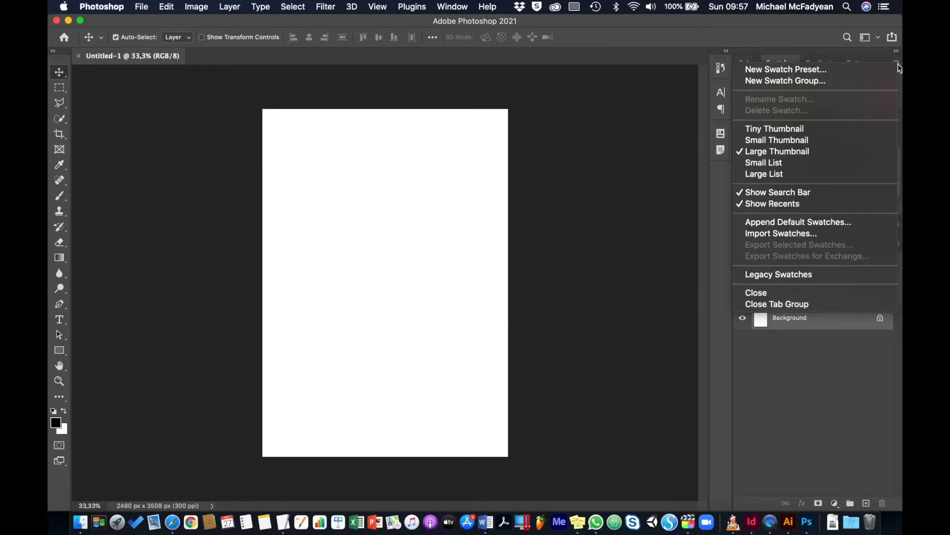
{"action": "left_click", "coordinate": [802, 233]}
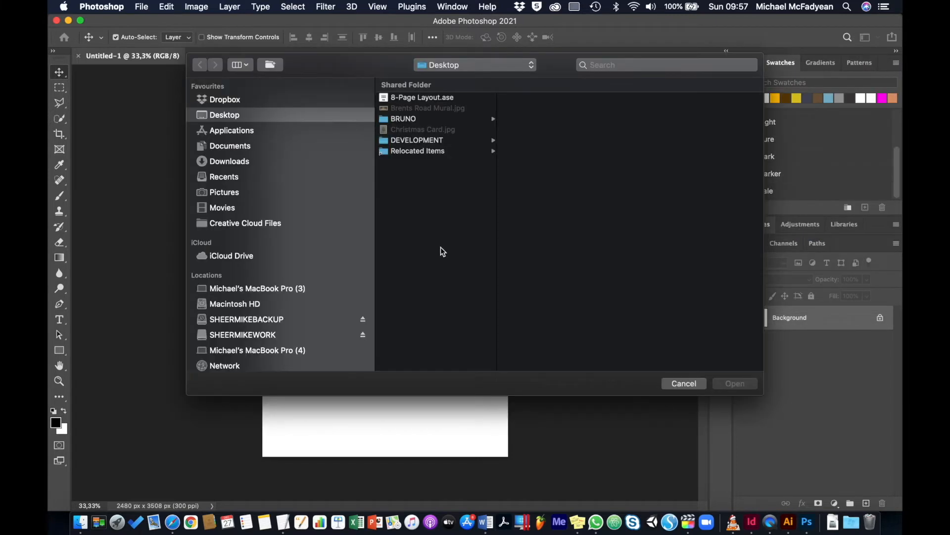
{"action": "left_click", "coordinate": [412, 99]}
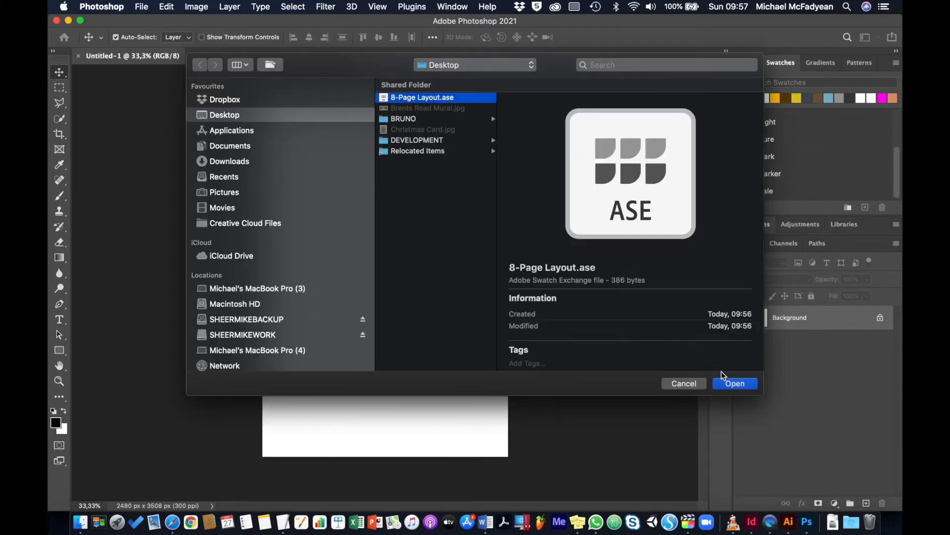
{"action": "left_click", "coordinate": [742, 385]}
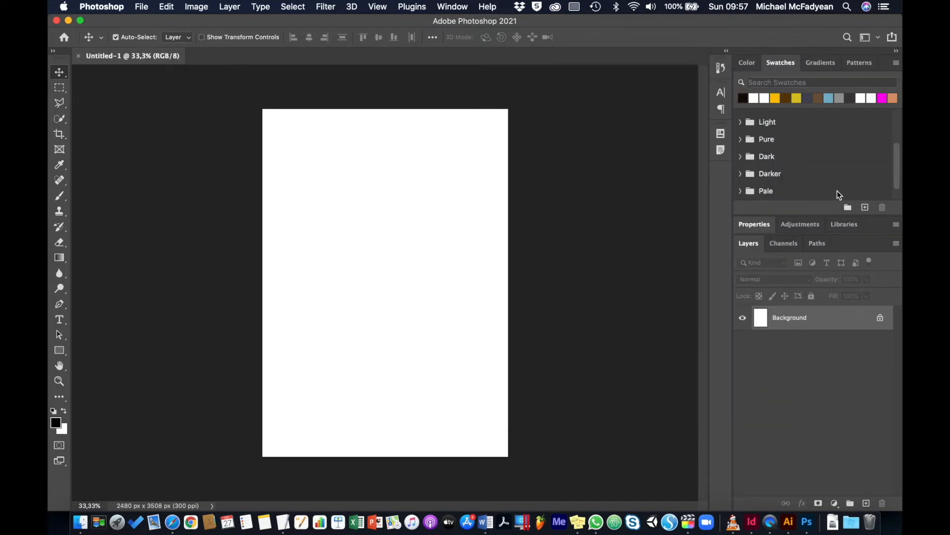
Expand the imported 8-Page Layout swatch group to view its colours.
{"action": "scroll", "coordinate": [822, 173], "scroll_direction": "down", "scroll_amount": 1}
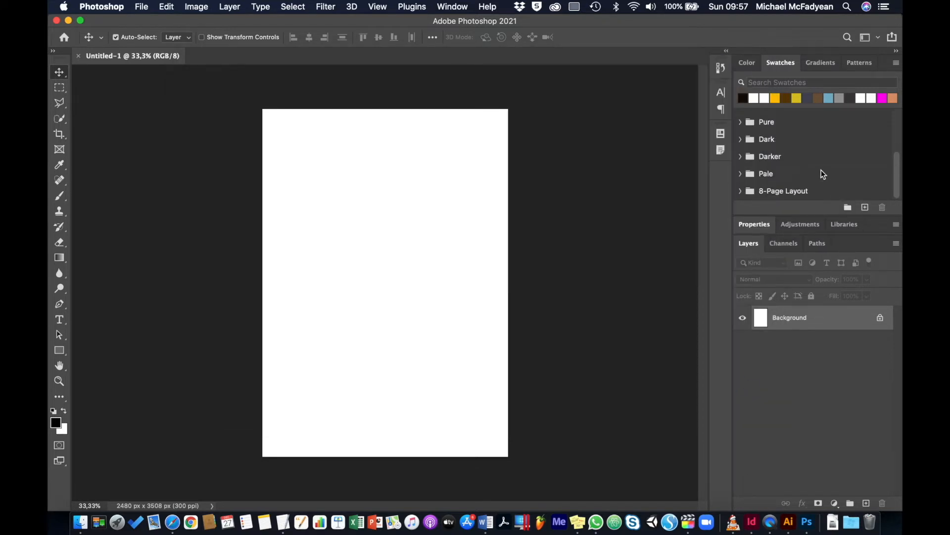
{"action": "left_click", "coordinate": [741, 191]}
{"action": "scroll", "coordinate": [770, 191], "scroll_direction": "down", "scroll_amount": 1}
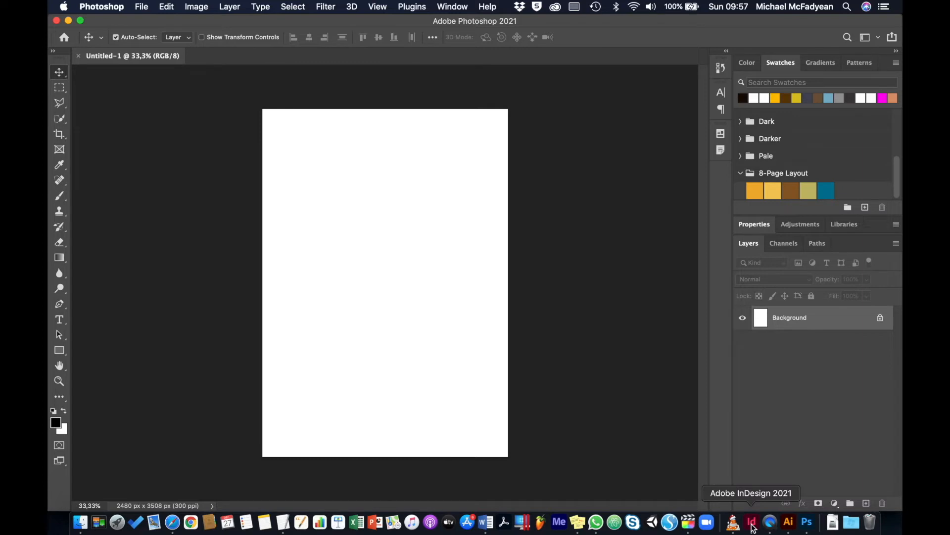
Switch back to InDesign and detach CC Libraries as a floating panel beside the swatches.
{"action": "left_click", "coordinate": [753, 523]}
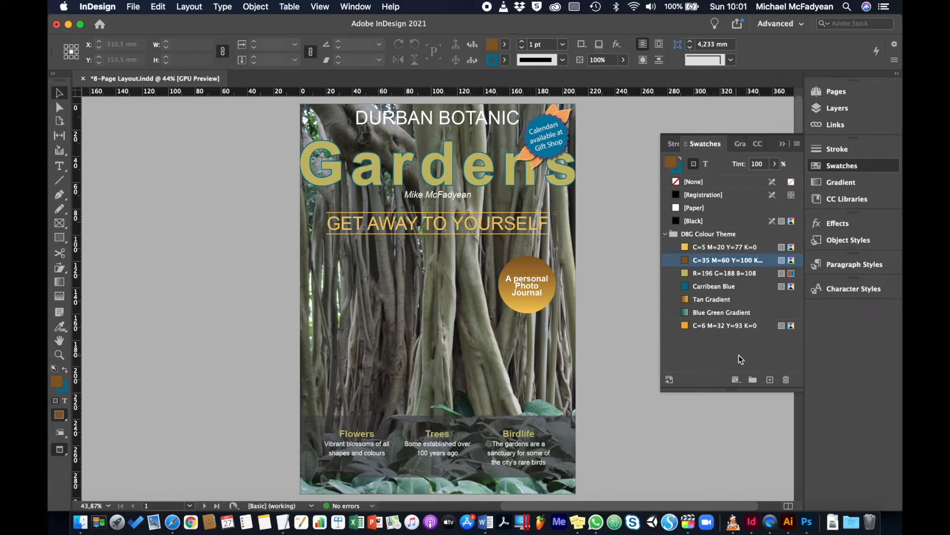
{"action": "left_click", "coordinate": [818, 198]}
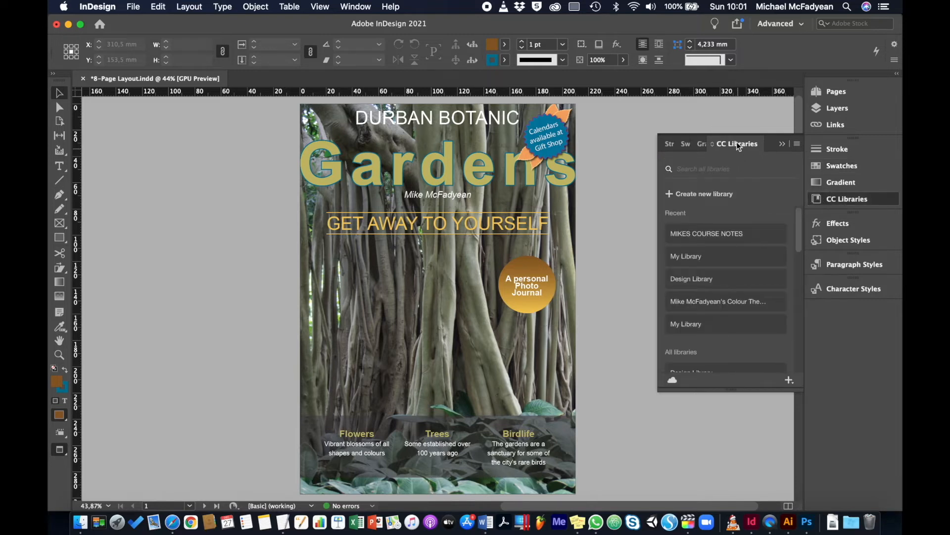
{"action": "left_click_drag", "start_coordinate": [737, 142], "coordinate": [487, 214]}
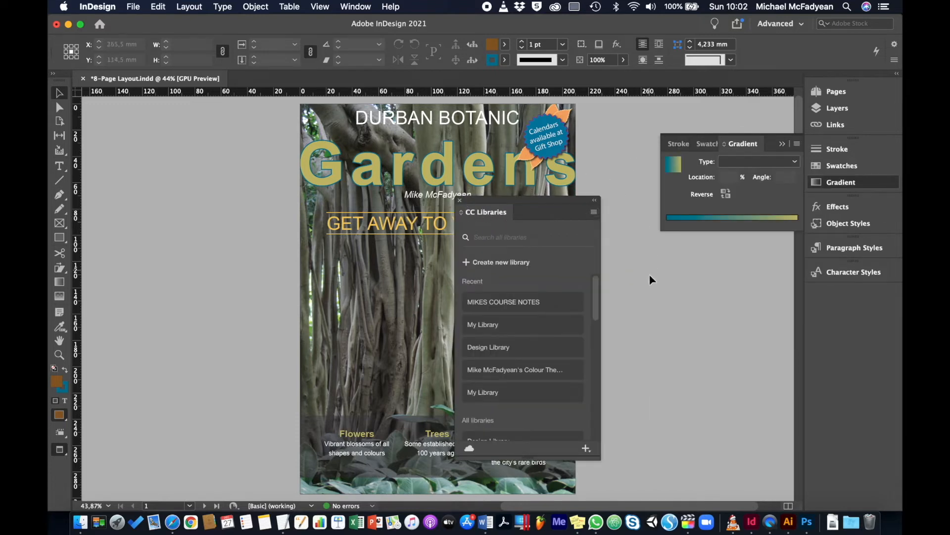
Create a new Creative Cloud library named 8-Page Layout.
{"action": "left_click", "coordinate": [474, 262]}
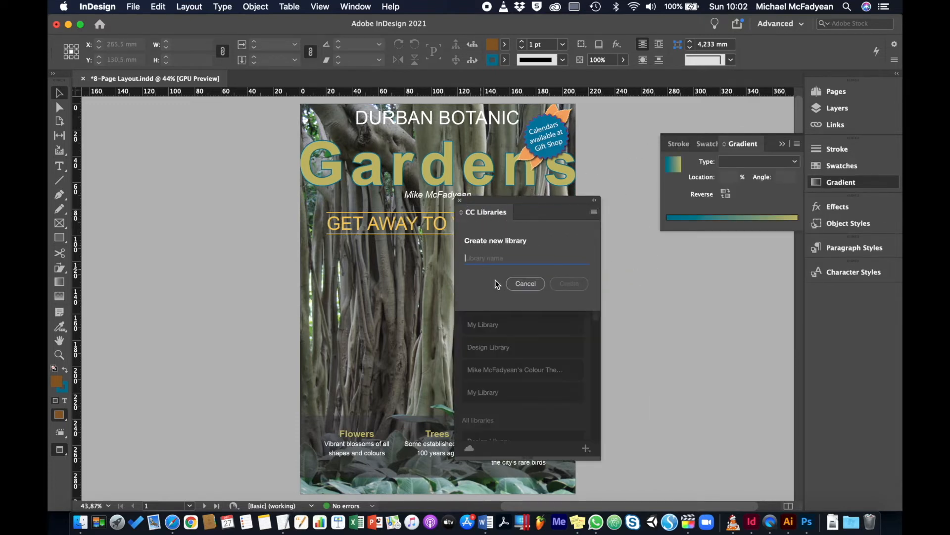
{"action": "type", "text": "8-Page Layout"}
{"action": "left_click", "coordinate": [555, 289]}
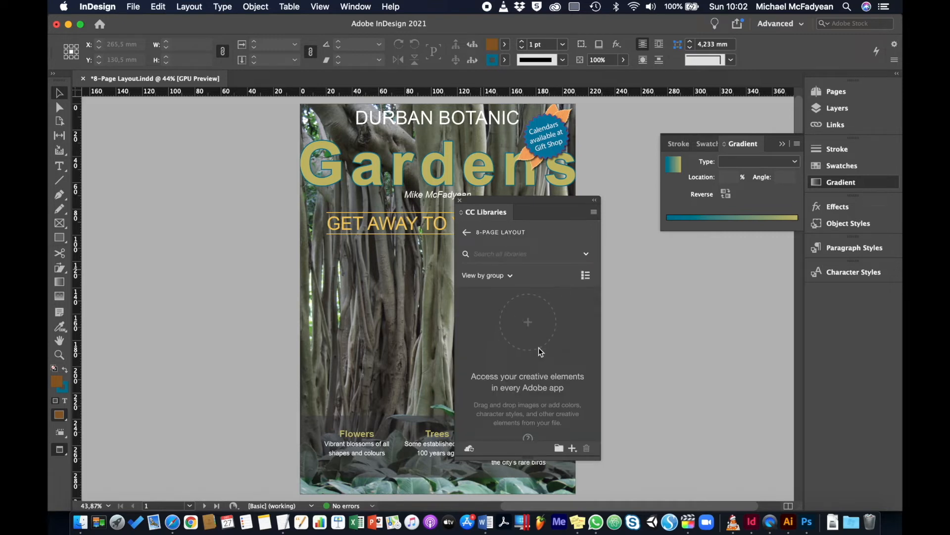
Add the colours of the DBG Colour Theme group to the 8-Page Layout library.
{"action": "left_click", "coordinate": [708, 145]}
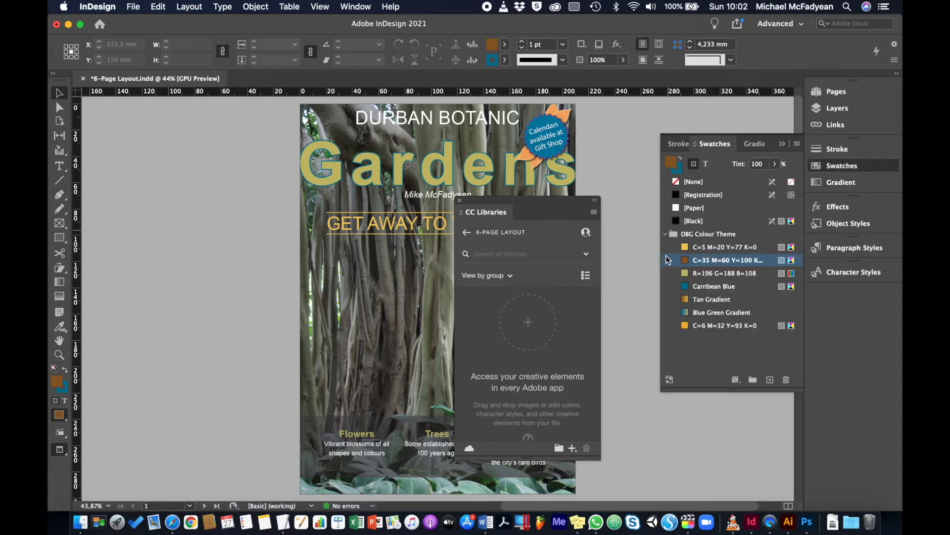
{"action": "left_click", "coordinate": [715, 234]}
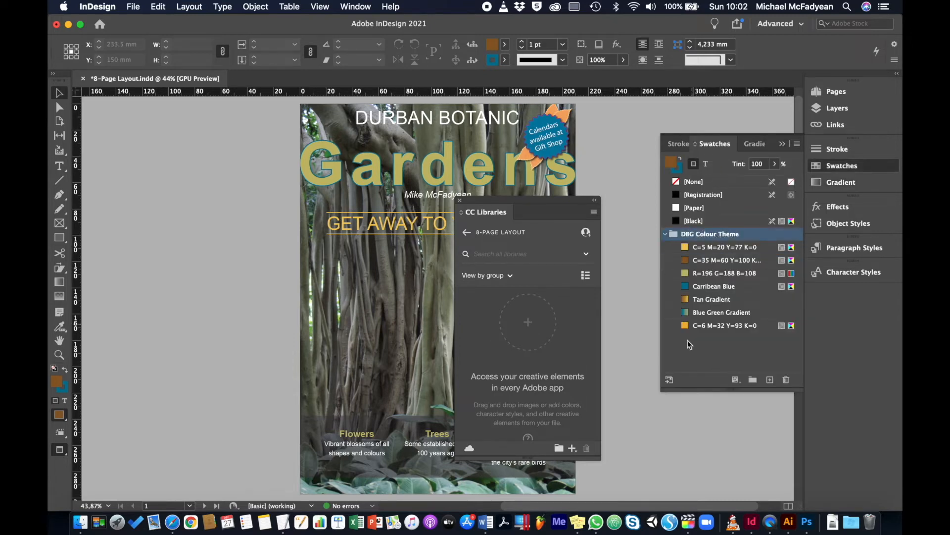
{"action": "left_click", "coordinate": [670, 380]}
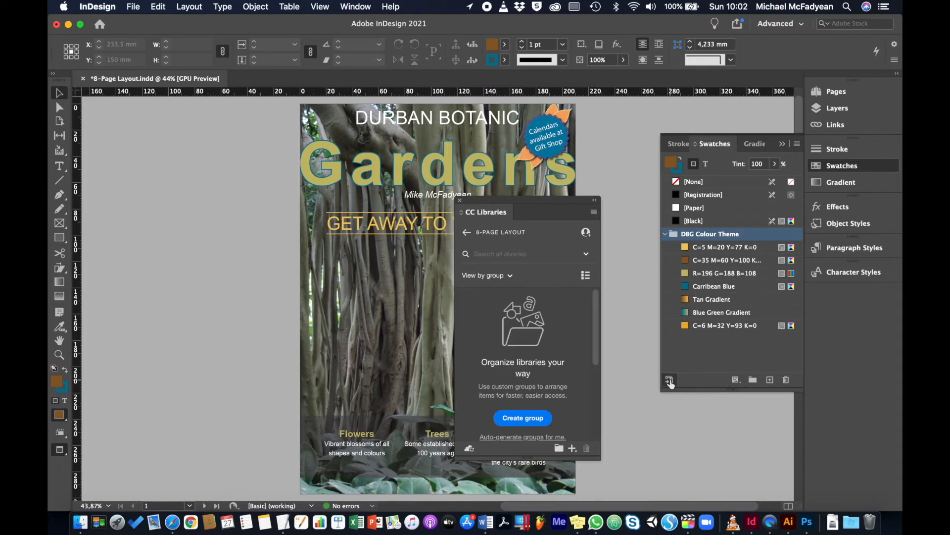
Select all five ungrouped colours in the 8-Page Layout library and place them in a new group.
{"action": "scroll", "coordinate": [526, 327], "scroll_direction": "down", "scroll_amount": 5}
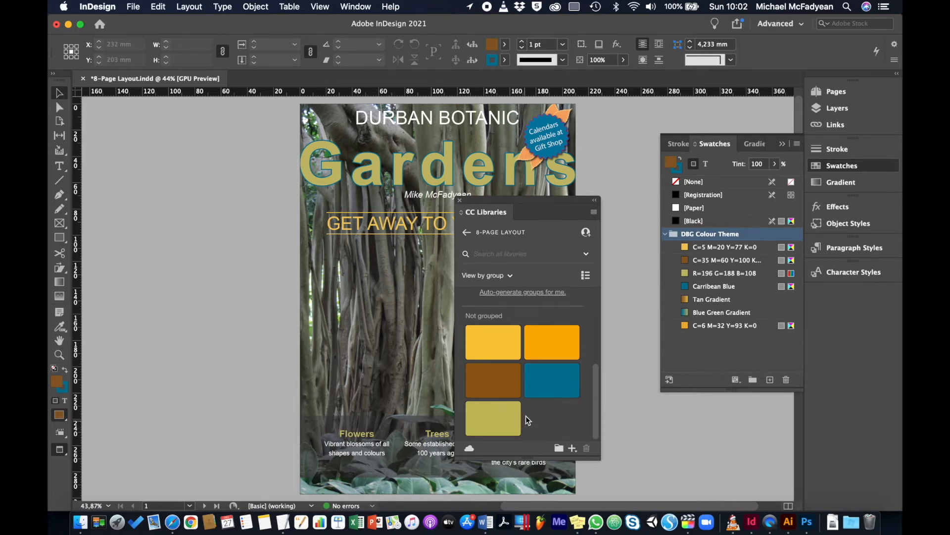
{"action": "scroll", "coordinate": [504, 333], "scroll_direction": "up", "scroll_amount": 1}
{"action": "scroll", "coordinate": [504, 333], "scroll_direction": "down", "scroll_amount": 1}
{"action": "left_click", "coordinate": [504, 340]}
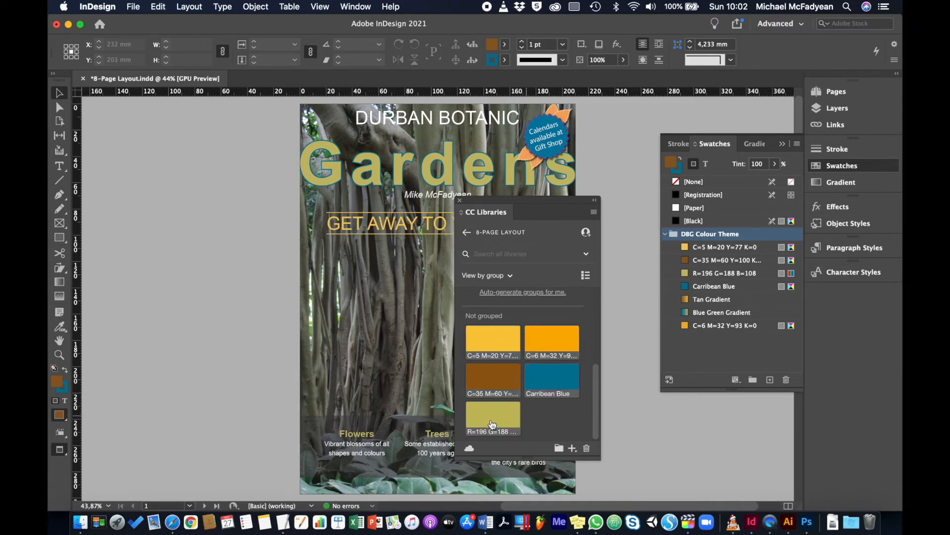
{"action": "left_click", "coordinate": [559, 446]}
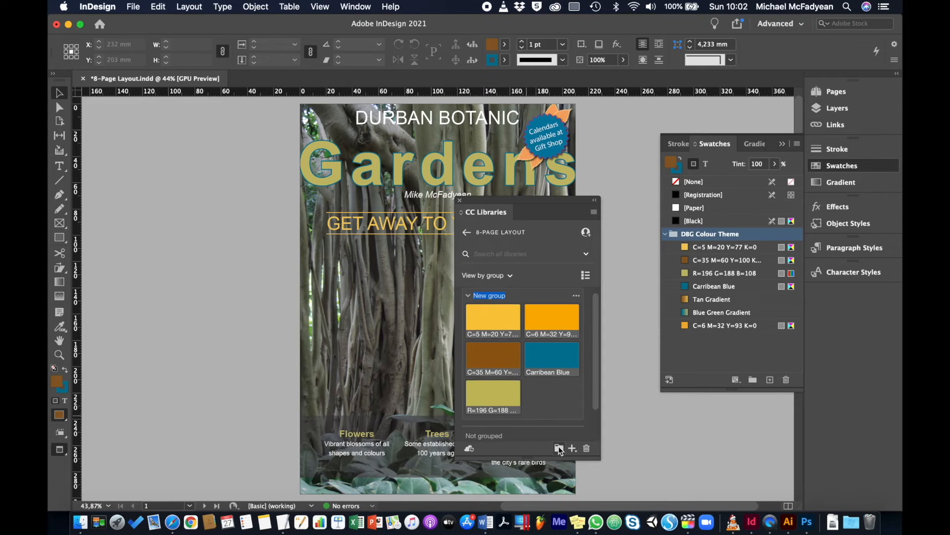
Name the new colour group 8-Page Colour Theme and return to the library list with the group collapsed.
{"action": "scroll", "coordinate": [528, 385], "scroll_direction": "down", "scroll_amount": 2}
{"action": "scroll", "coordinate": [527, 385], "scroll_direction": "up", "scroll_amount": 2}
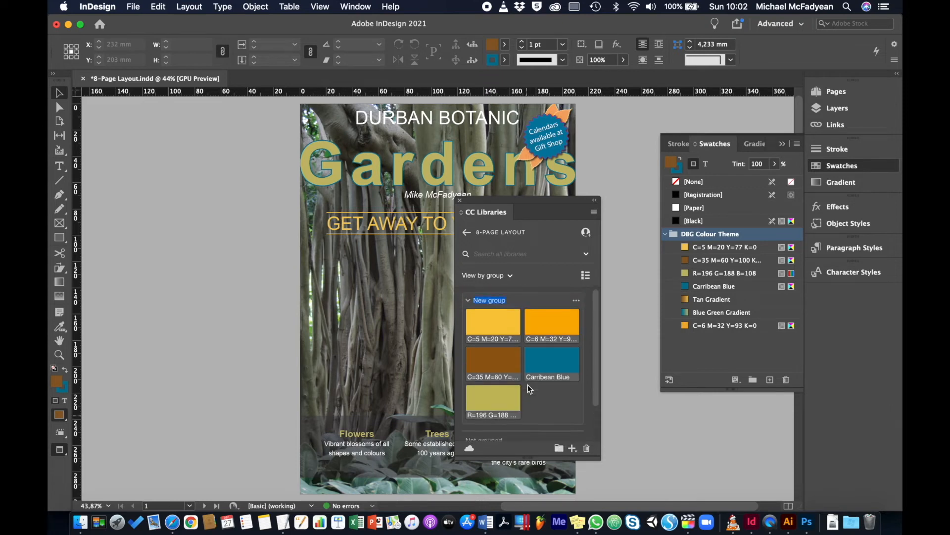
{"action": "left_click", "coordinate": [493, 302]}
{"action": "type", "text": "8-Page"}
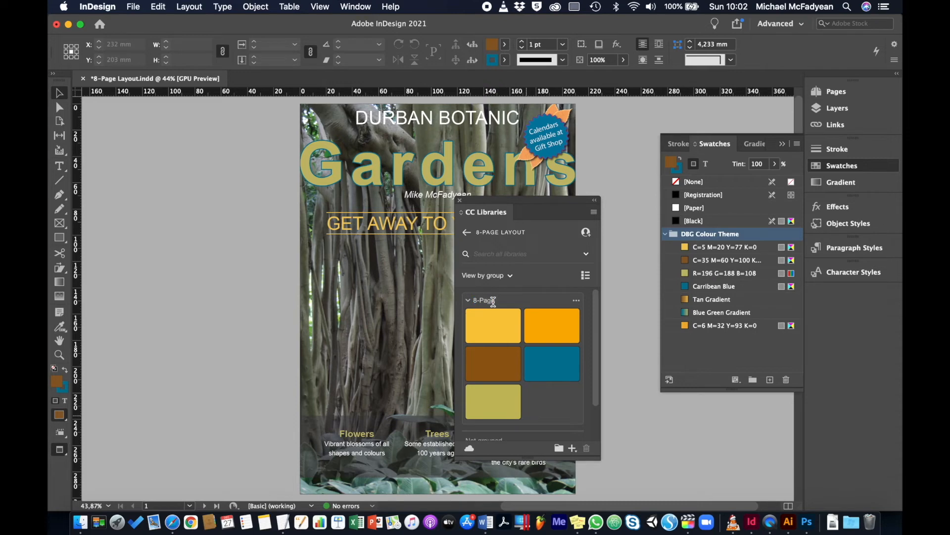
{"action": "type", "text": "Colour Theme"}
{"action": "left_click", "coordinate": [437, 299]}
{"action": "left_click", "coordinate": [468, 301]}
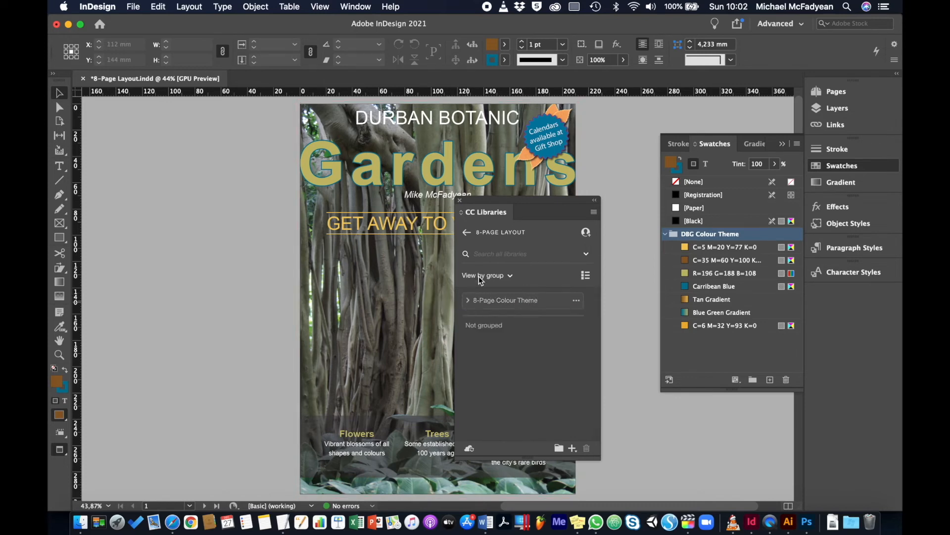
{"action": "left_click", "coordinate": [467, 233]}
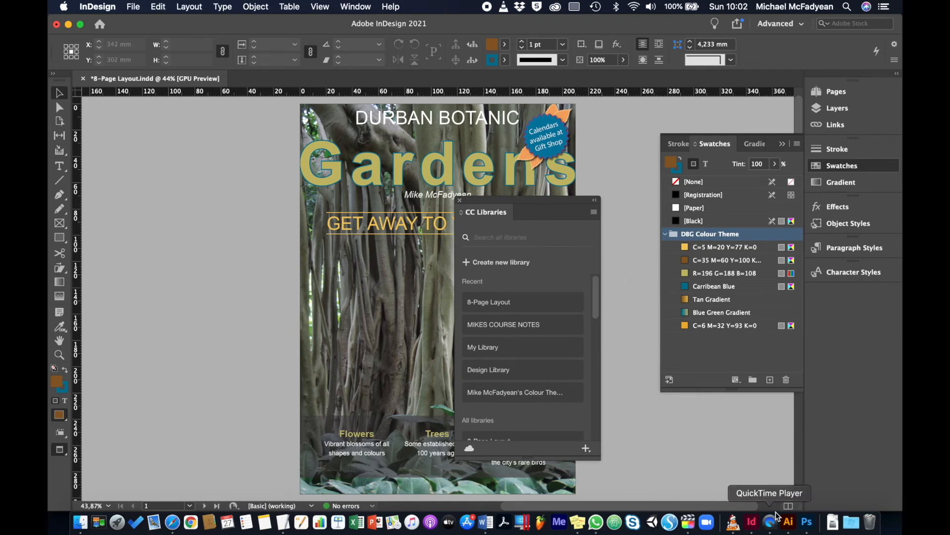
Switch to Illustrator and open the 8-Page Layout library in place of the Design Library.
{"action": "left_click", "coordinate": [789, 524]}
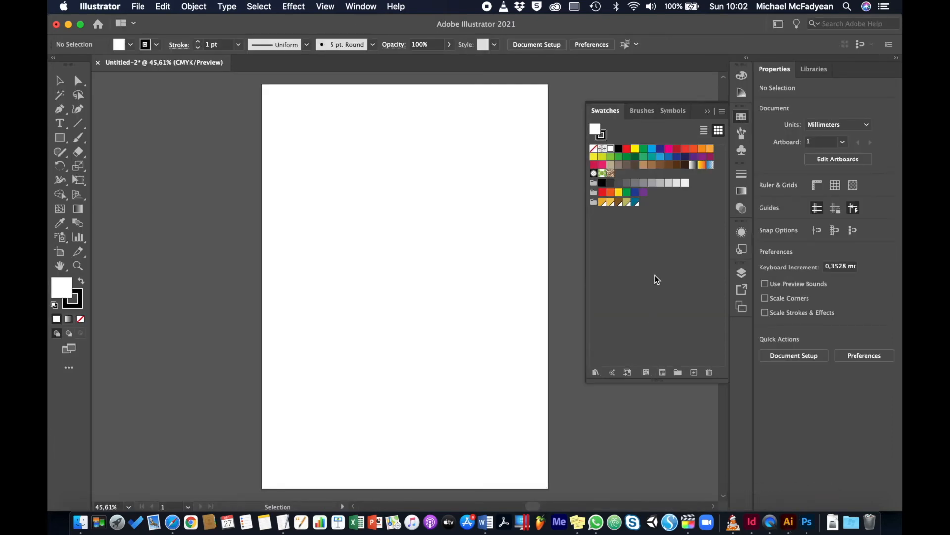
{"action": "left_click", "coordinate": [807, 69]}
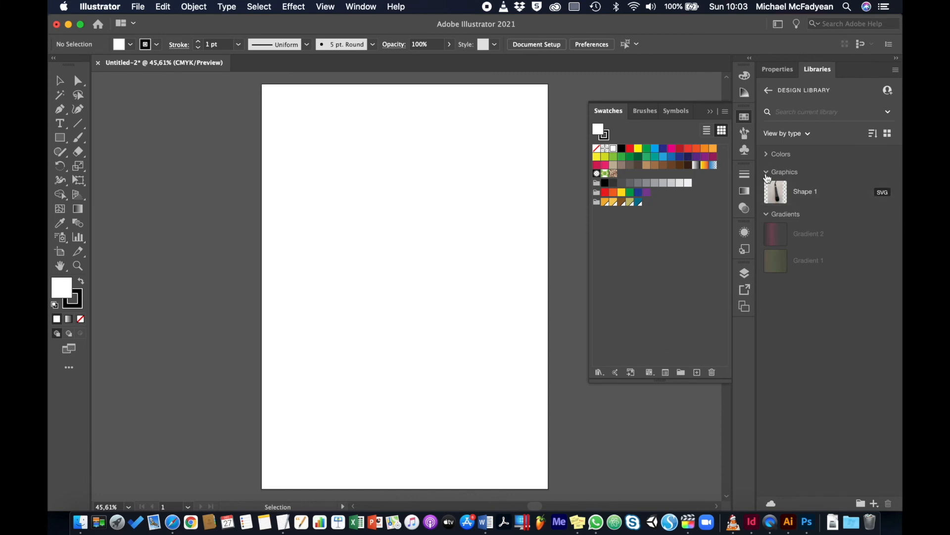
{"action": "left_click", "coordinate": [766, 172]}
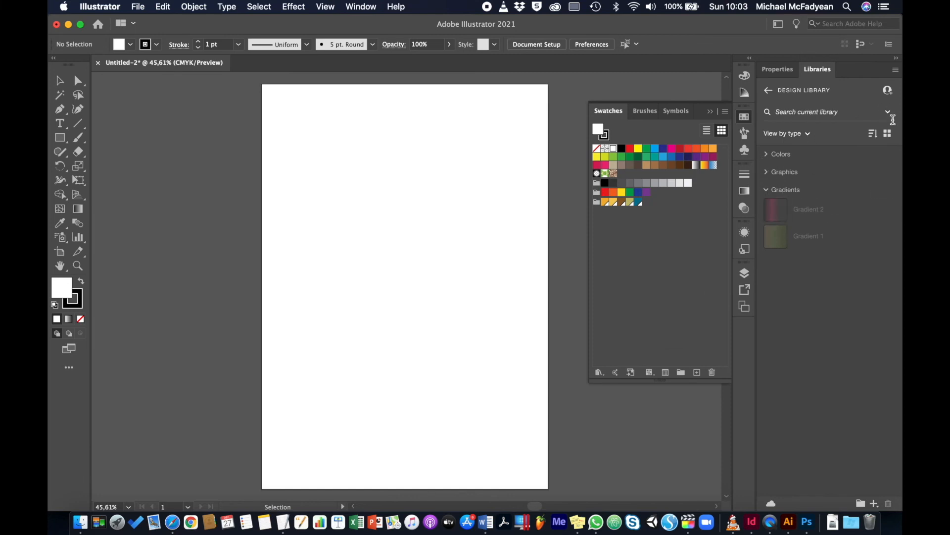
{"action": "left_click", "coordinate": [768, 90]}
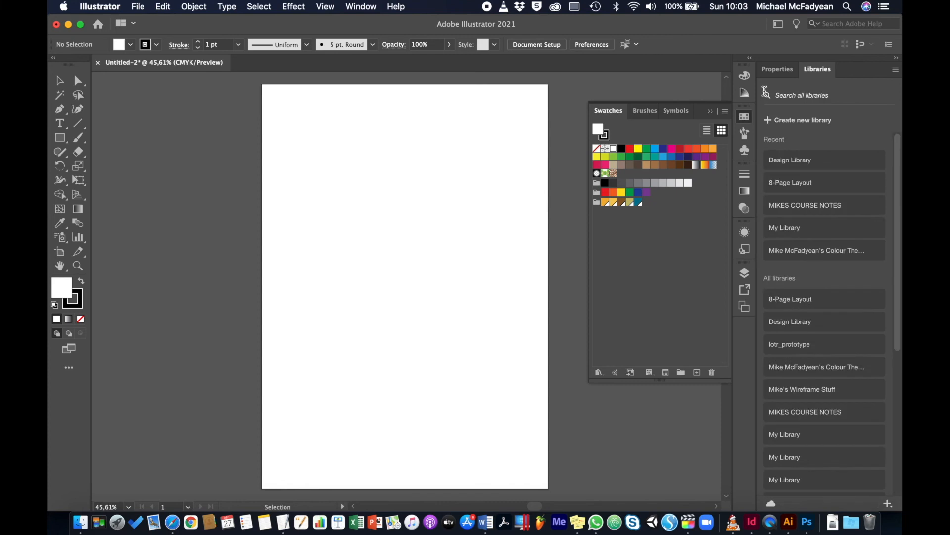
{"action": "left_click", "coordinate": [785, 182]}
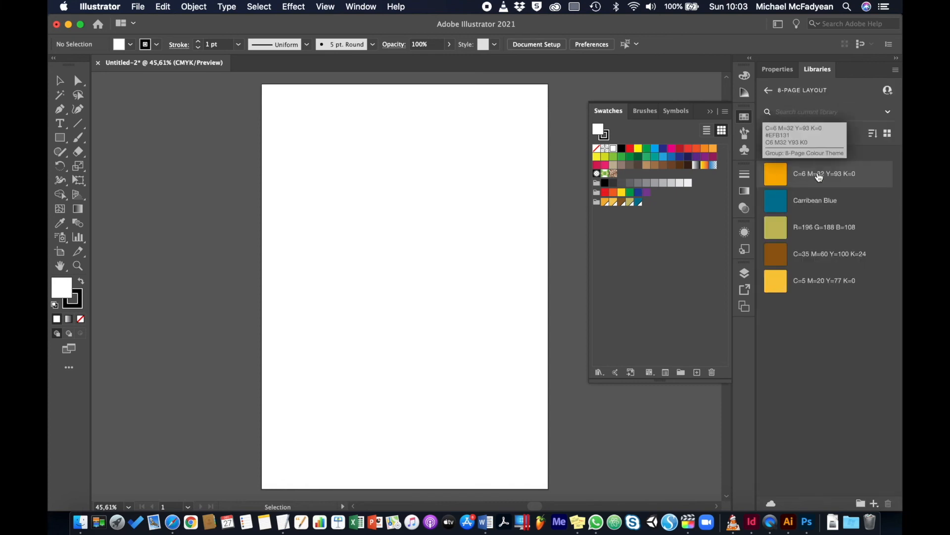